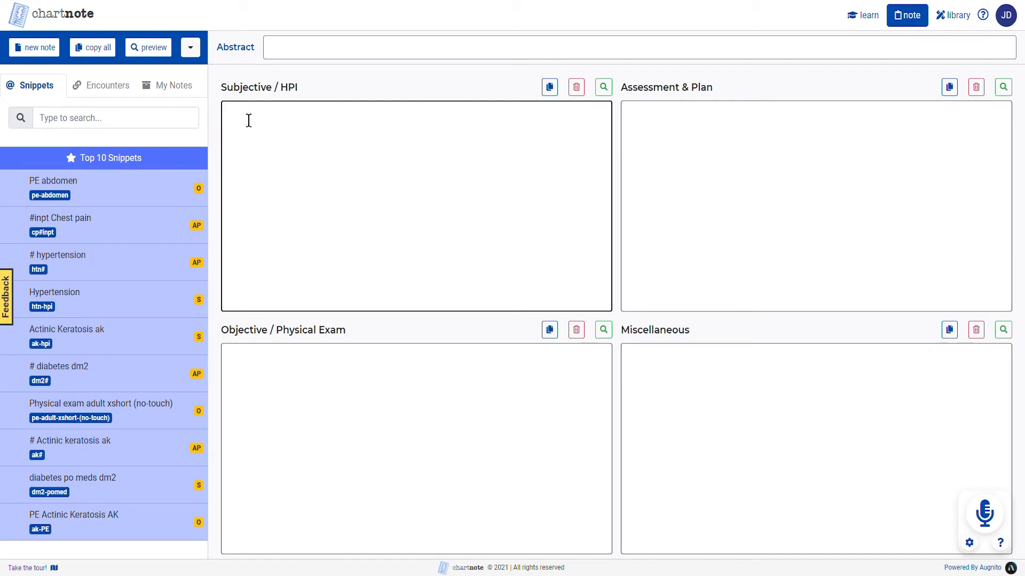
Step: Place the cursor in the empty Subjective / HPI section of the note
left_click(249, 120)
Step: Fill the note from the 'knee oa w/ injection' encounter, clear the search, and open the library
left_click(110, 95)
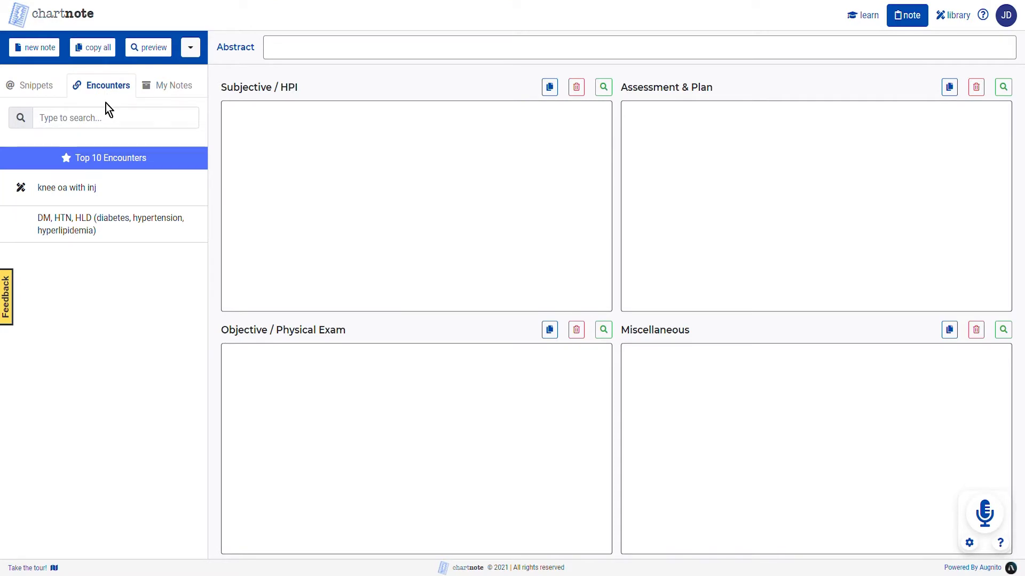
left_click(112, 128)
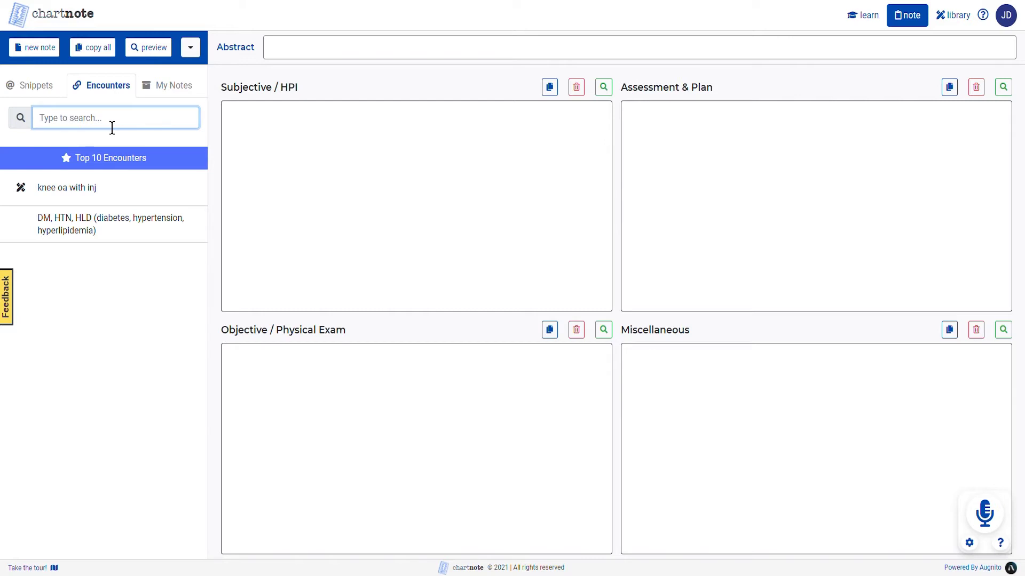
type("knee")
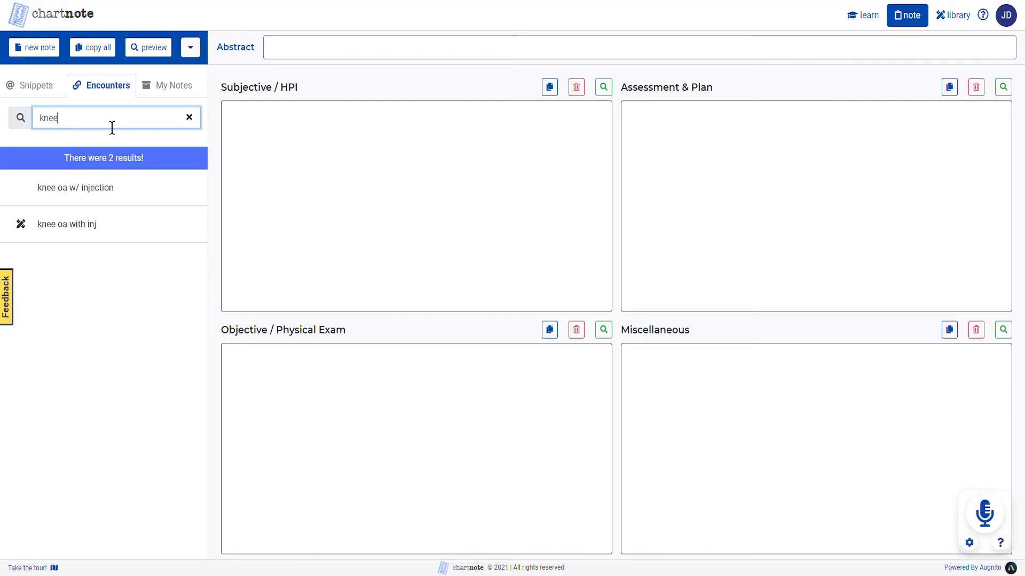
left_click(121, 202)
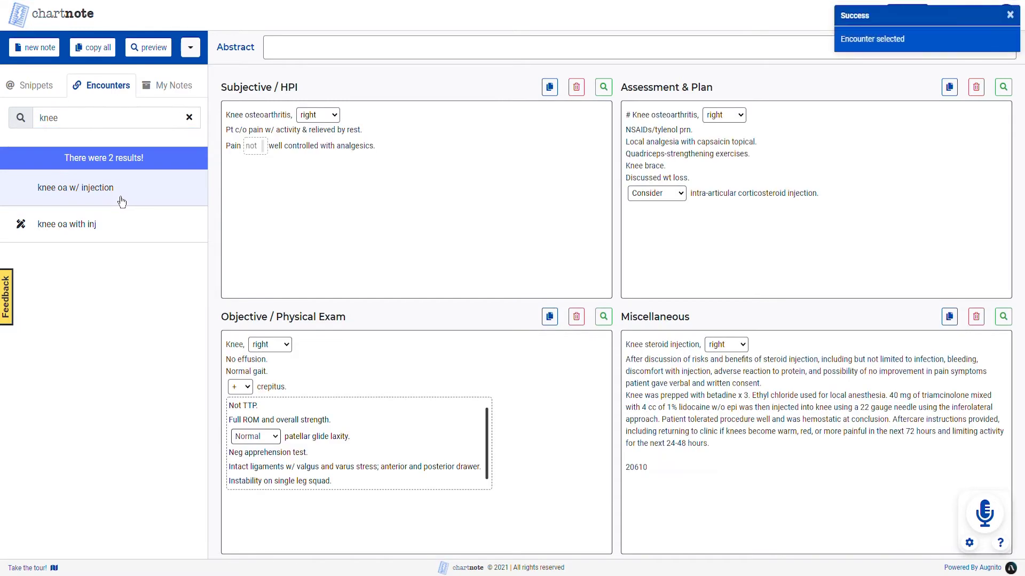
left_click(191, 119)
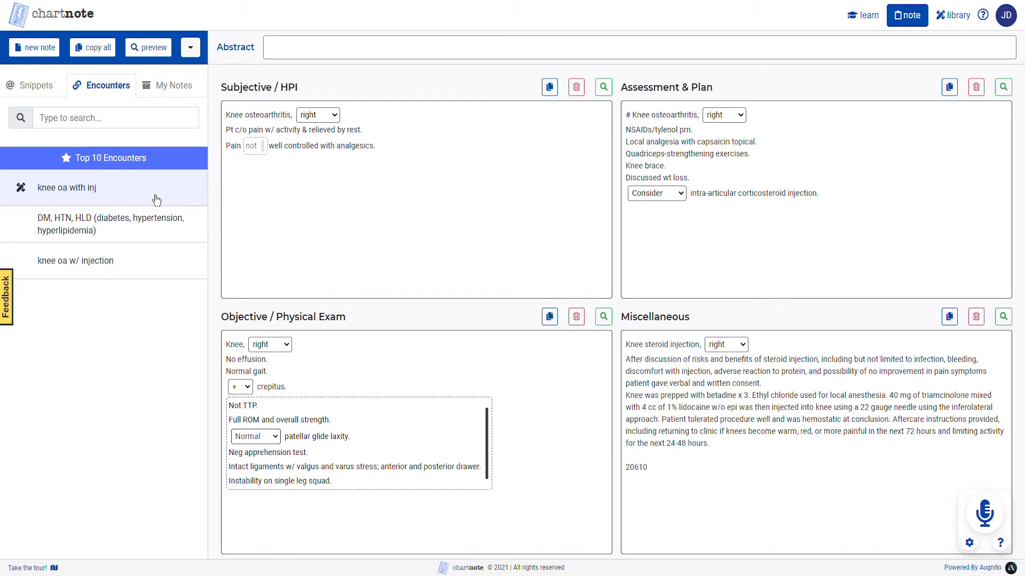
left_click(953, 16)
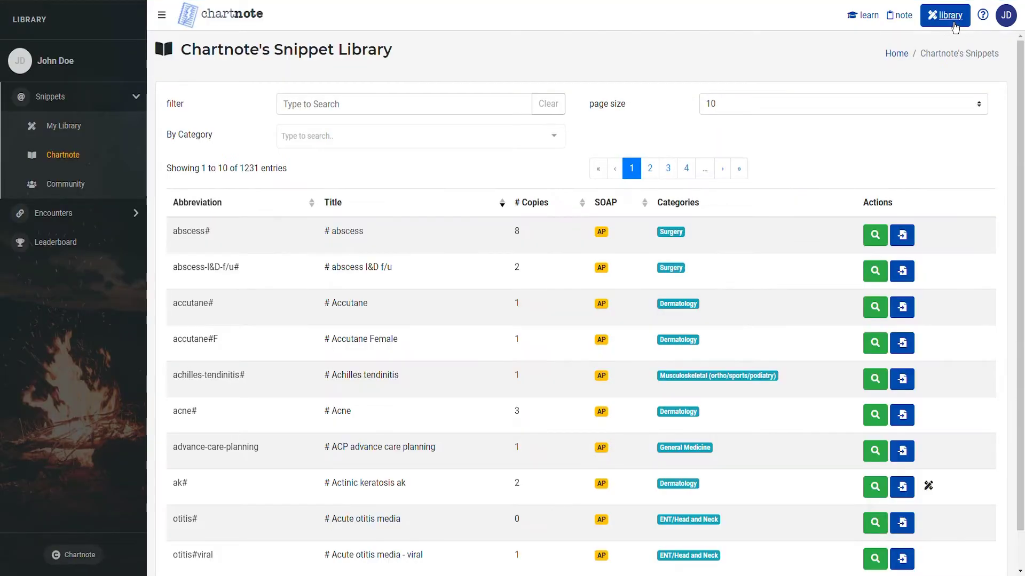
Step: In the Library sidebar, collapse Snippets and go to Encounters > My Library
left_click(108, 109)
left_click(102, 141)
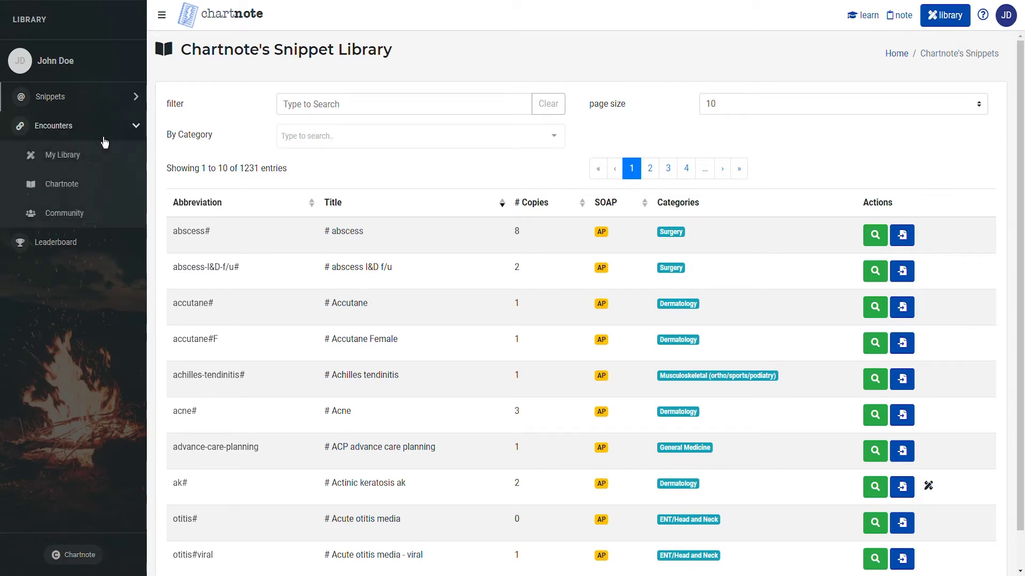
left_click(78, 171)
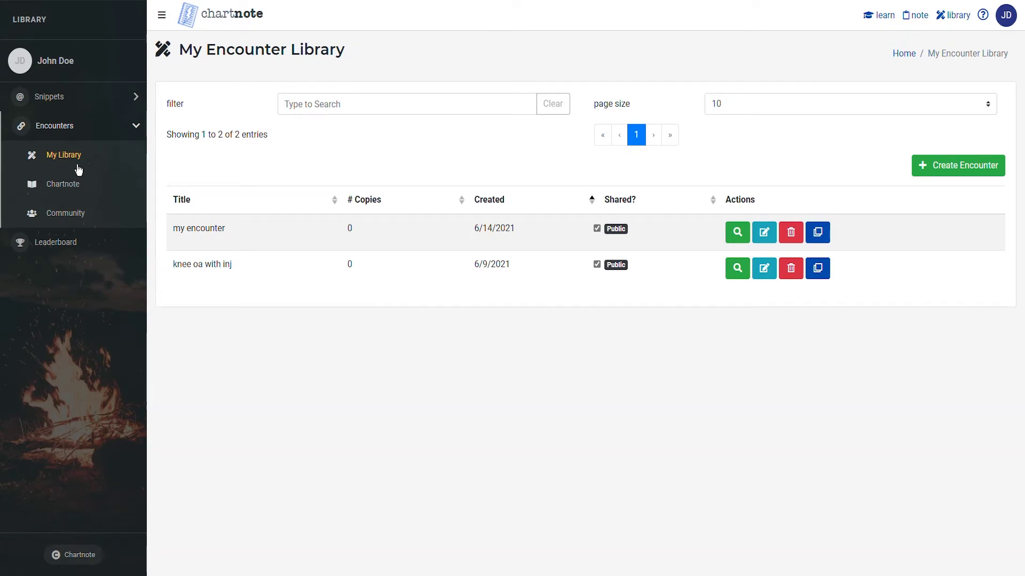
Step: Create a new encounter titled 'Diabetes' and toggle its community-sharing checkbox
left_click(950, 168)
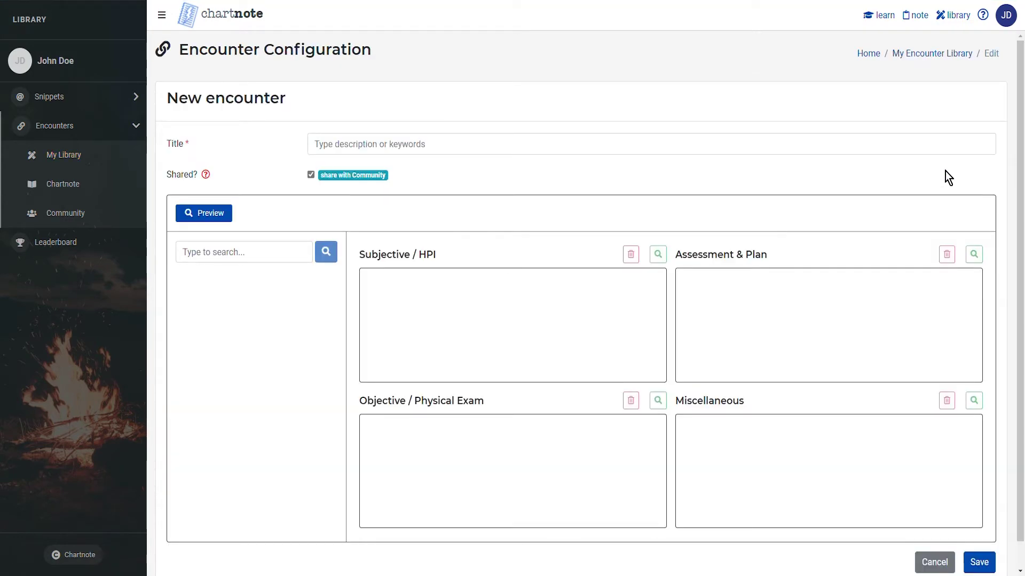
left_click(337, 152)
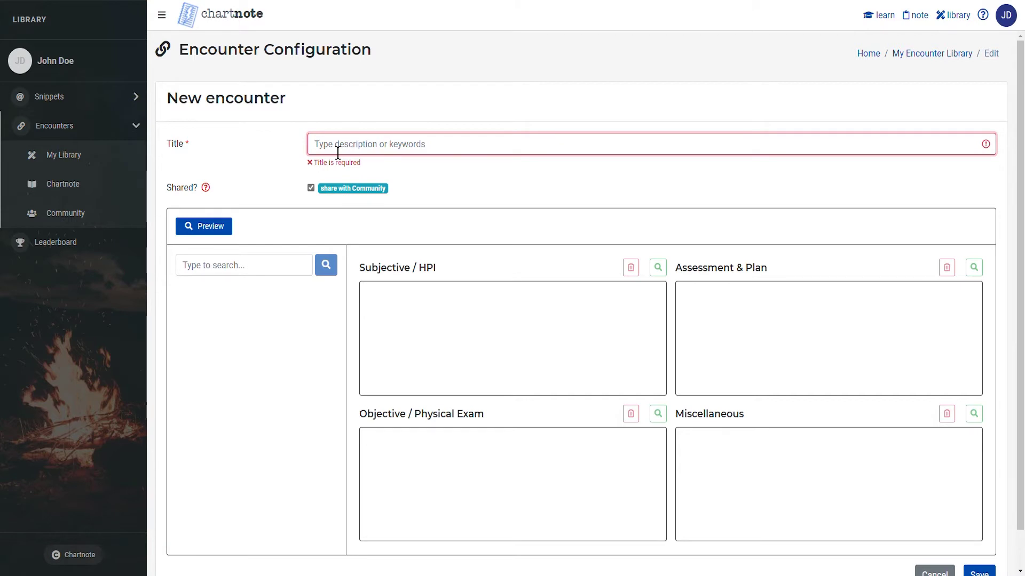
type("Diabet")
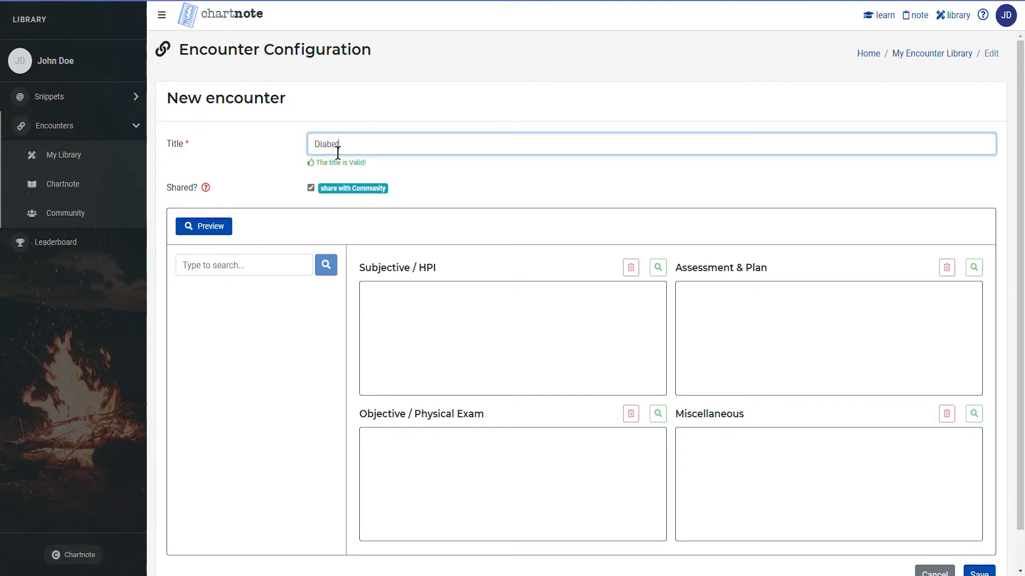
type("es")
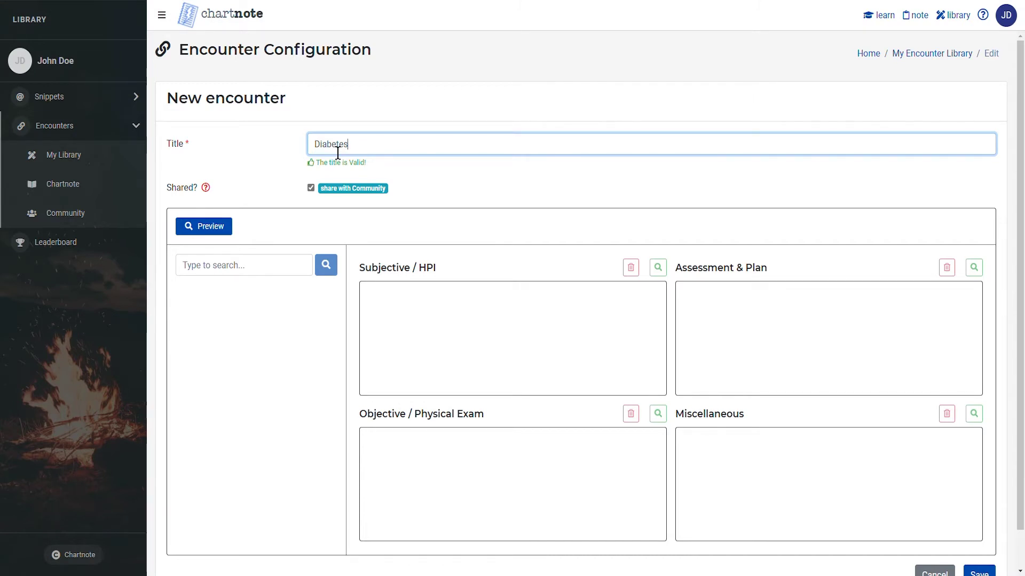
left_click(313, 190)
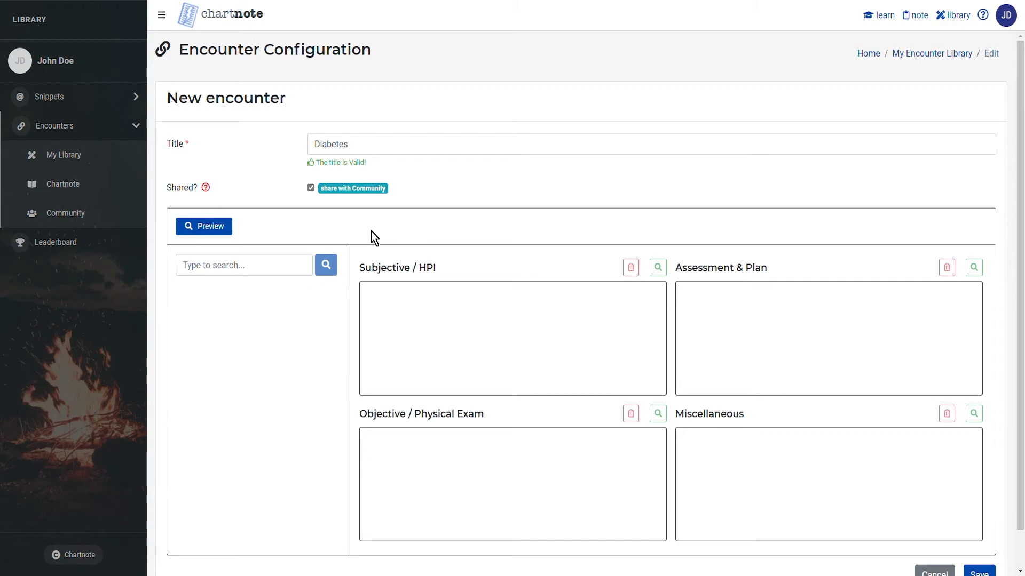
Step: Add the 'diabetes po meds dm2' snippet (dm2-pomed) to Subjective / HPI
left_click(252, 271)
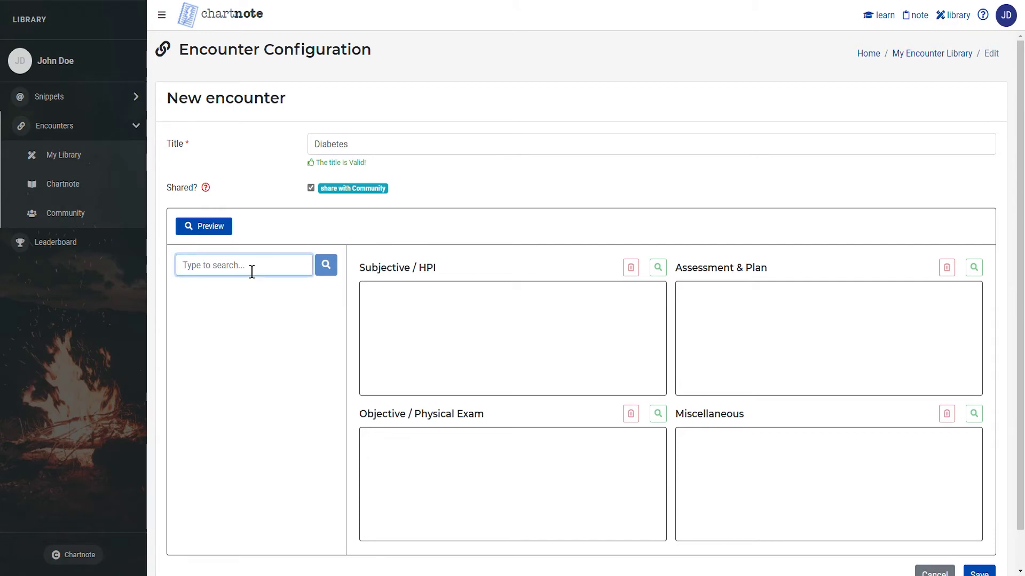
type("d")
type("m2-")
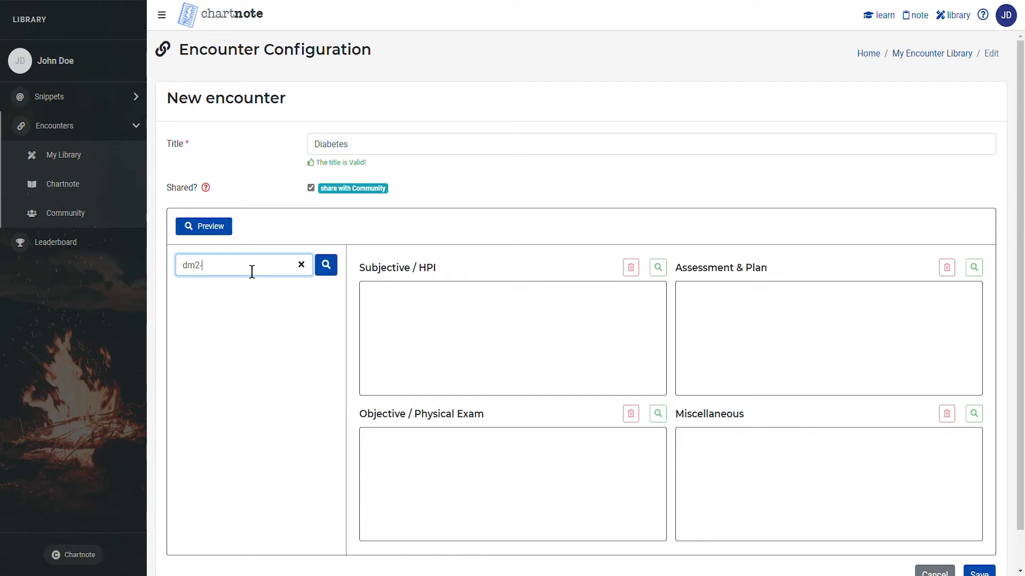
type("pod")
key("BackSpace")
type("med")
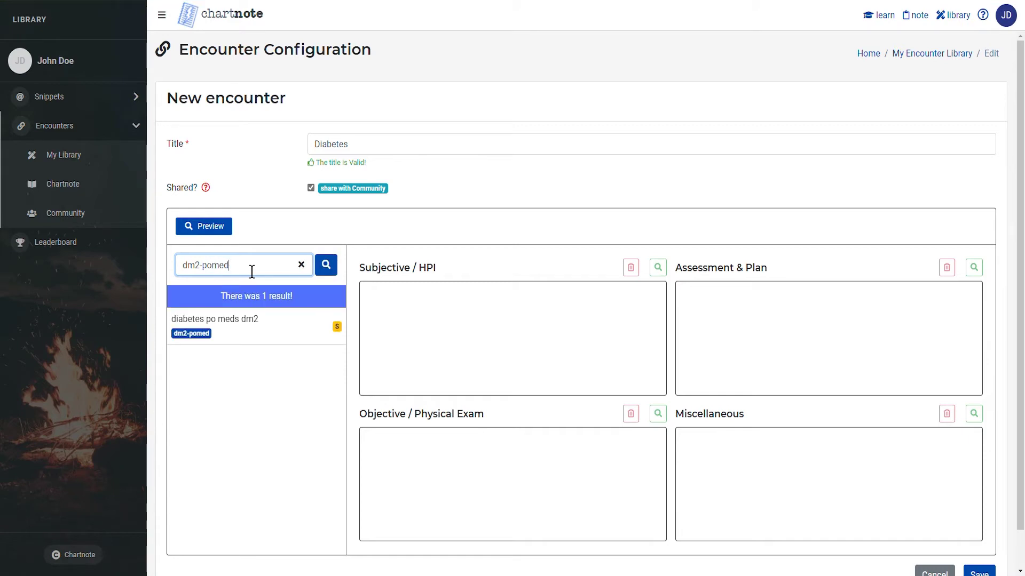
left_click(261, 343)
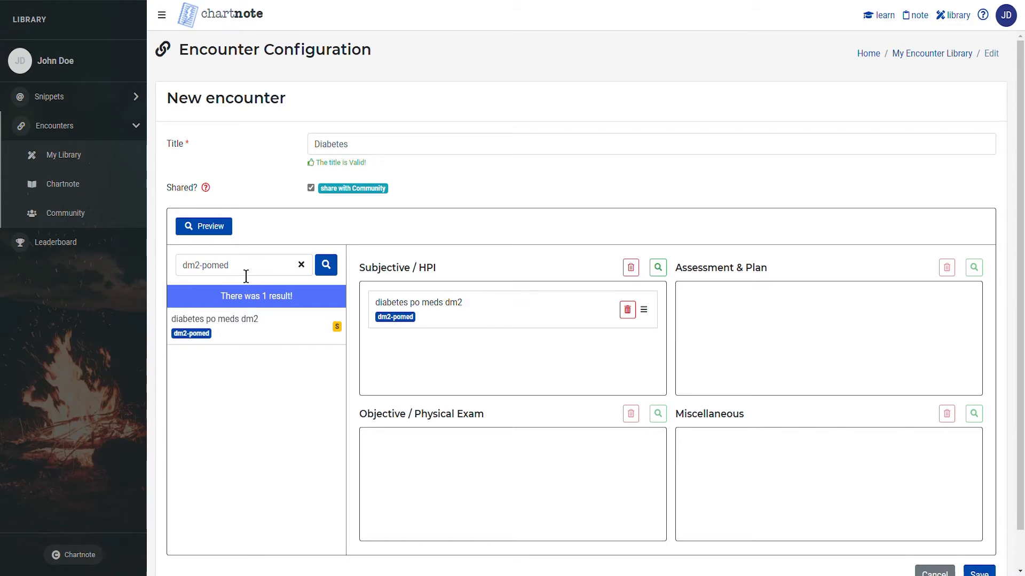
left_click(302, 267)
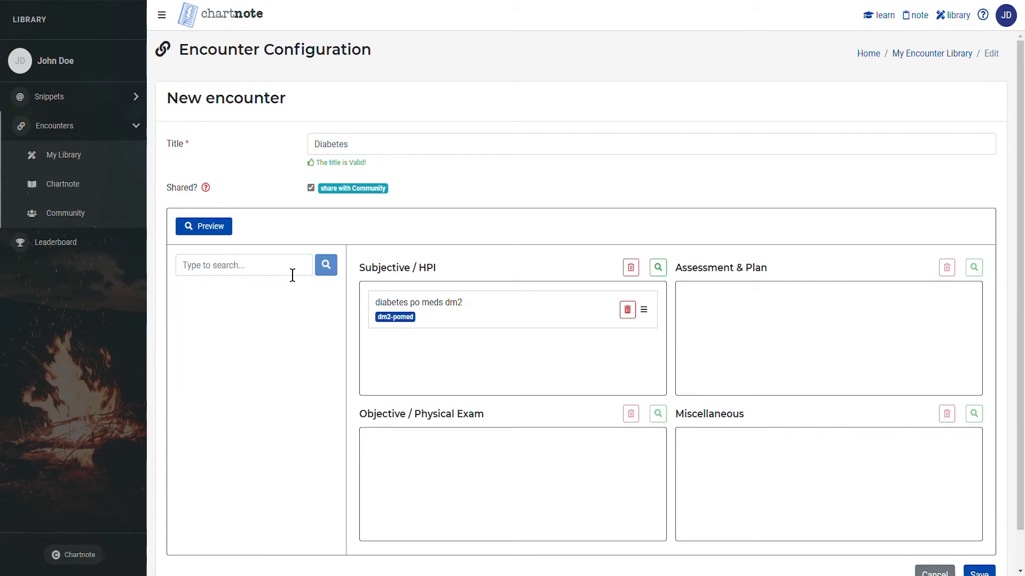
Step: Add the 'PE diabetes dm2' snippet (dm2-pe) to Objective / Physical Exam
left_click(284, 276)
type("d")
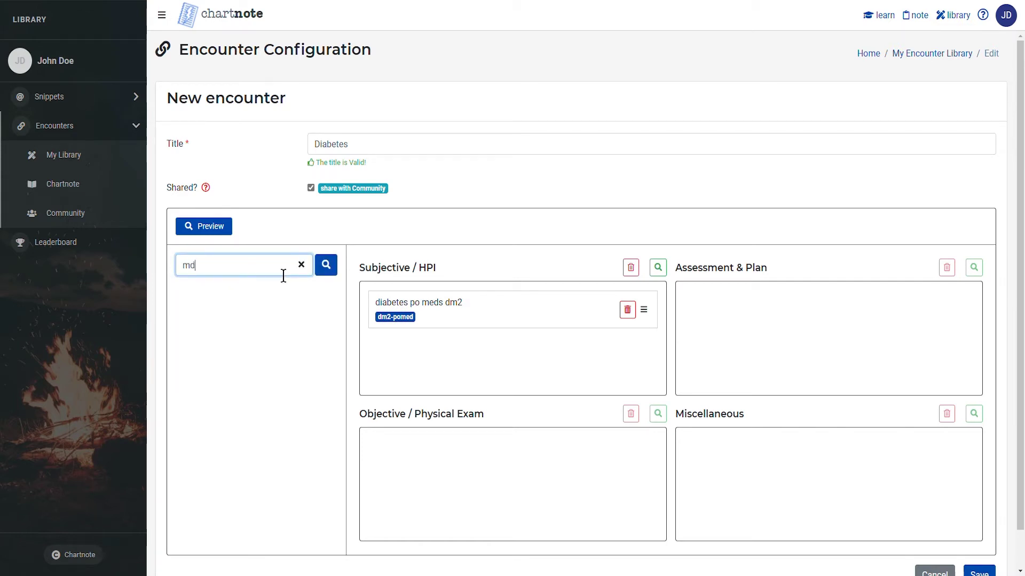
type("m2")
key("BackSpace")
key("BackSpace")
key("BackSpace")
type("dm")
type("2-pe")
key("Return")
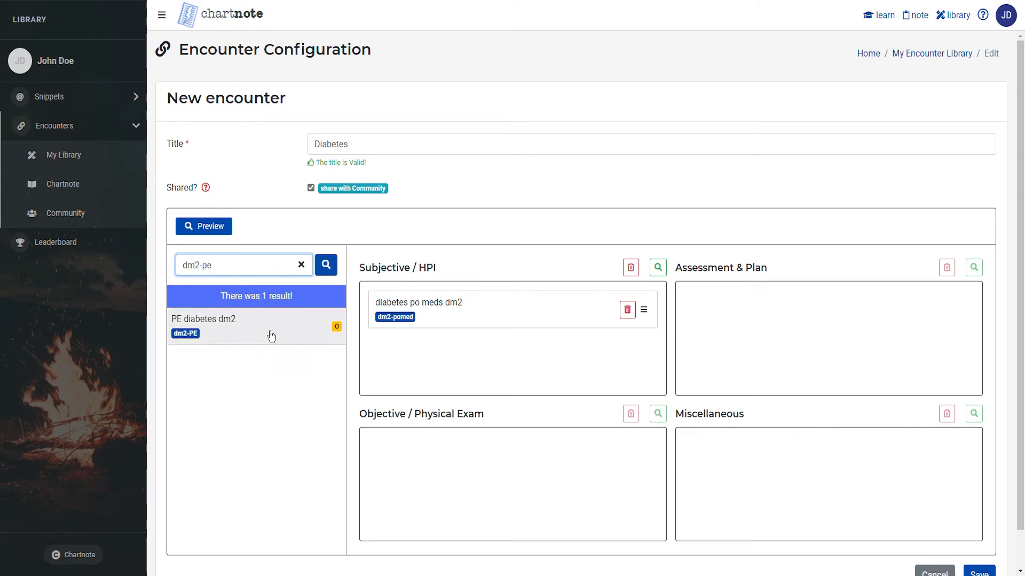
left_click(271, 337)
left_click(302, 265)
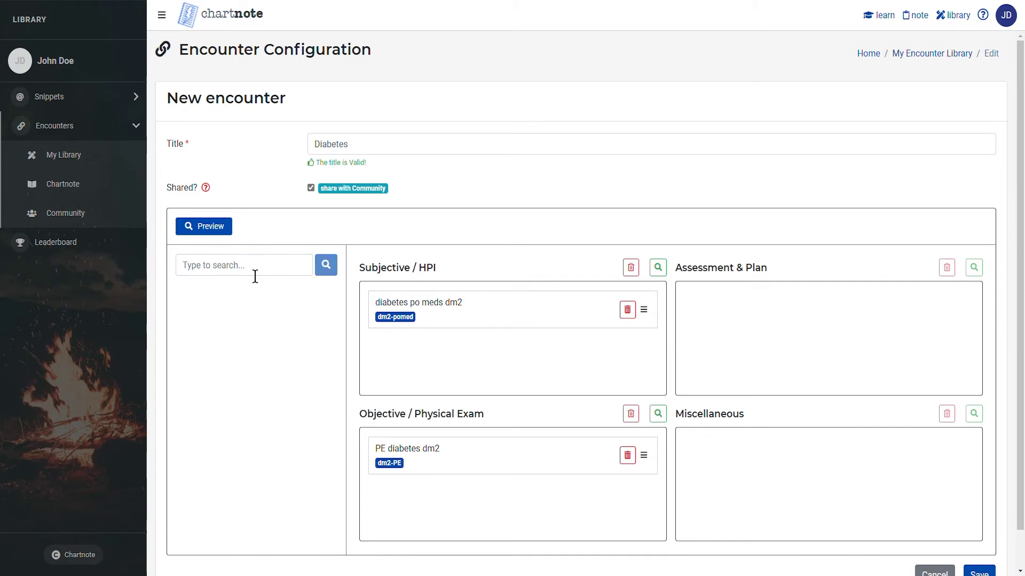
Step: Add the '# diabetes dm2' snippet (dm2) to Assessment & Plan and save the encounter
left_click(255, 277)
type("dm")
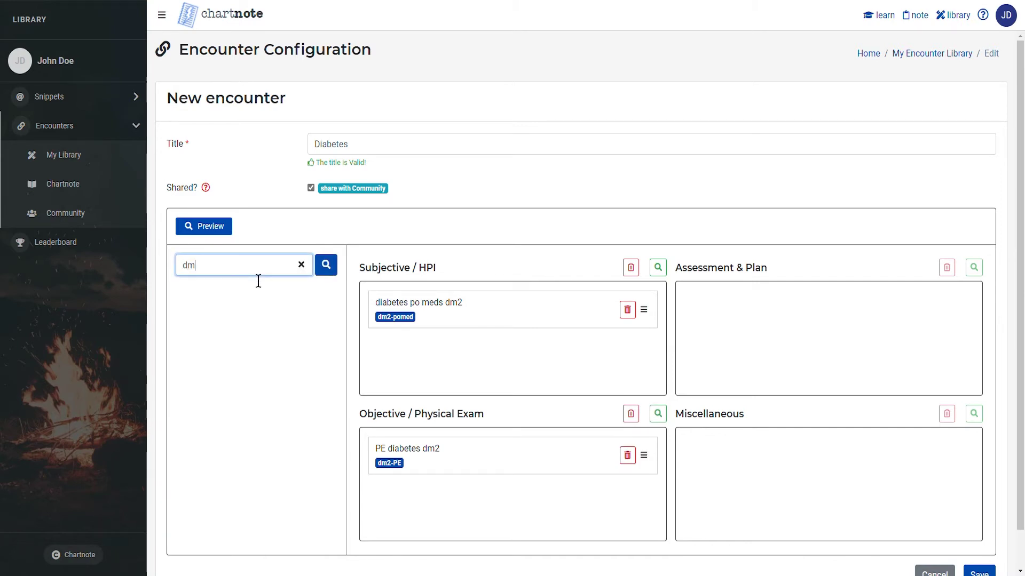
type("2")
key("Return")
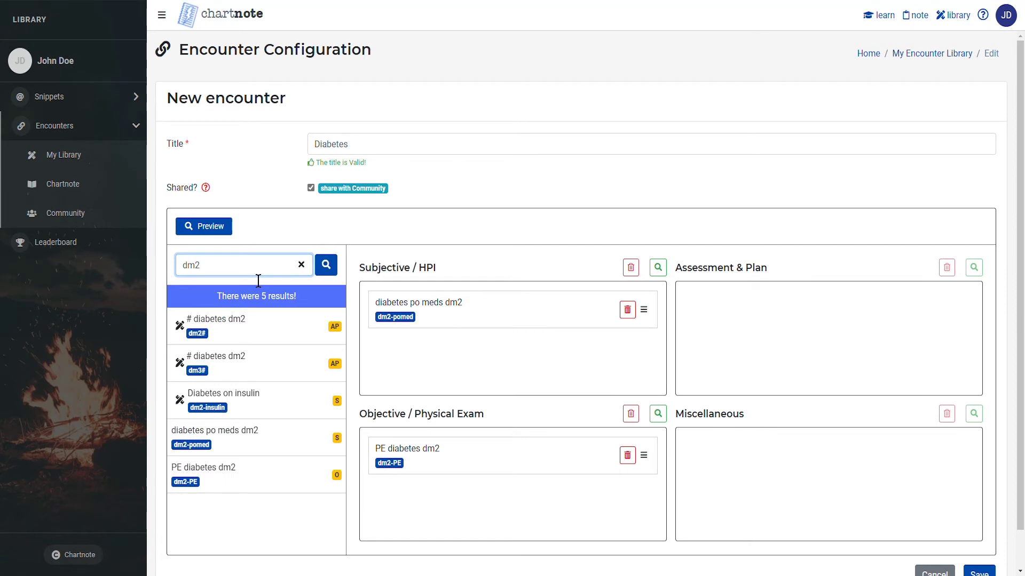
left_click(259, 337)
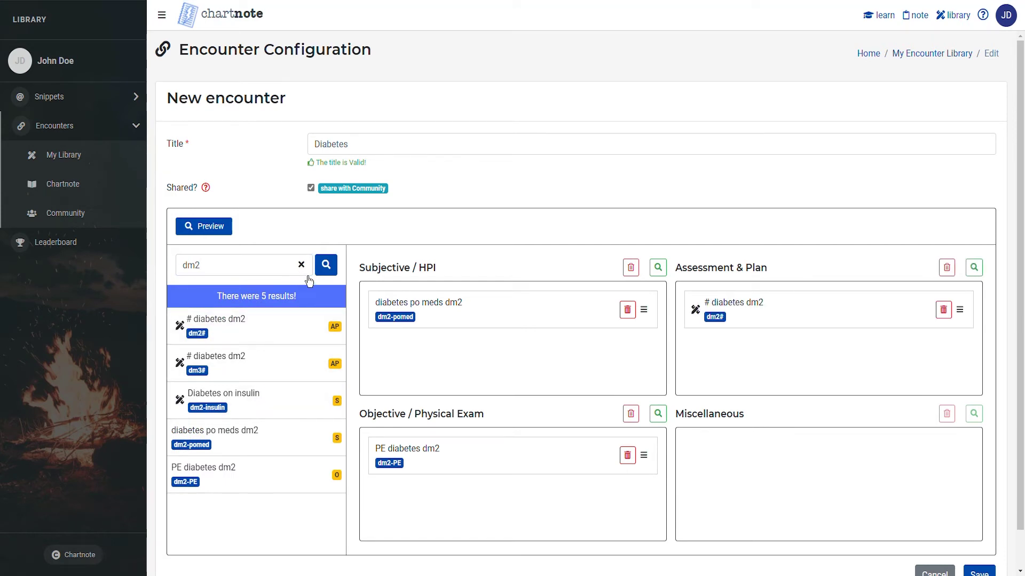
left_click(311, 275)
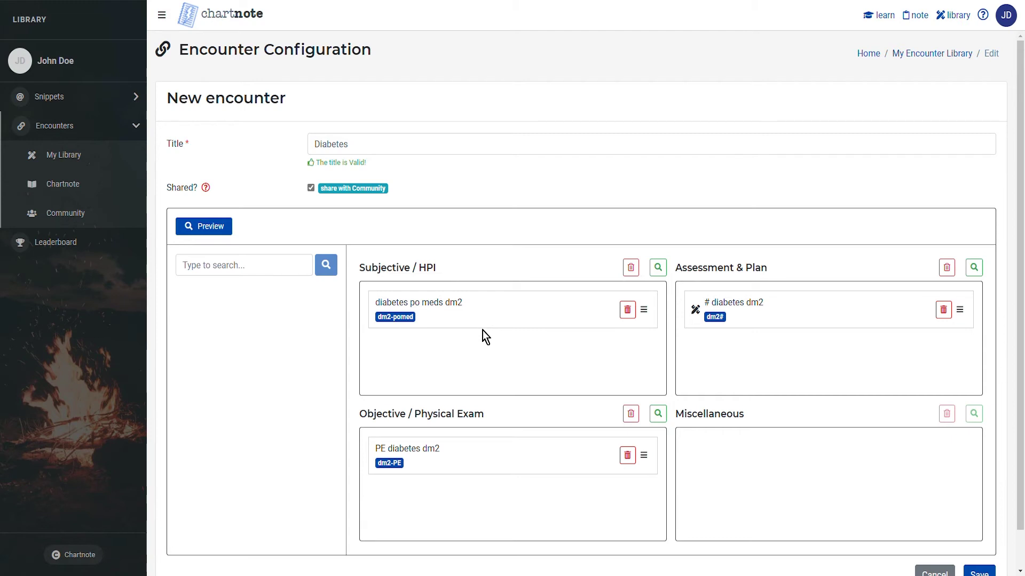
mouse_move(734, 314)
left_mouse_down()
mouse_move(749, 471)
mouse_move(741, 316)
left_mouse_up()
scroll(729, 436, "down", 1)
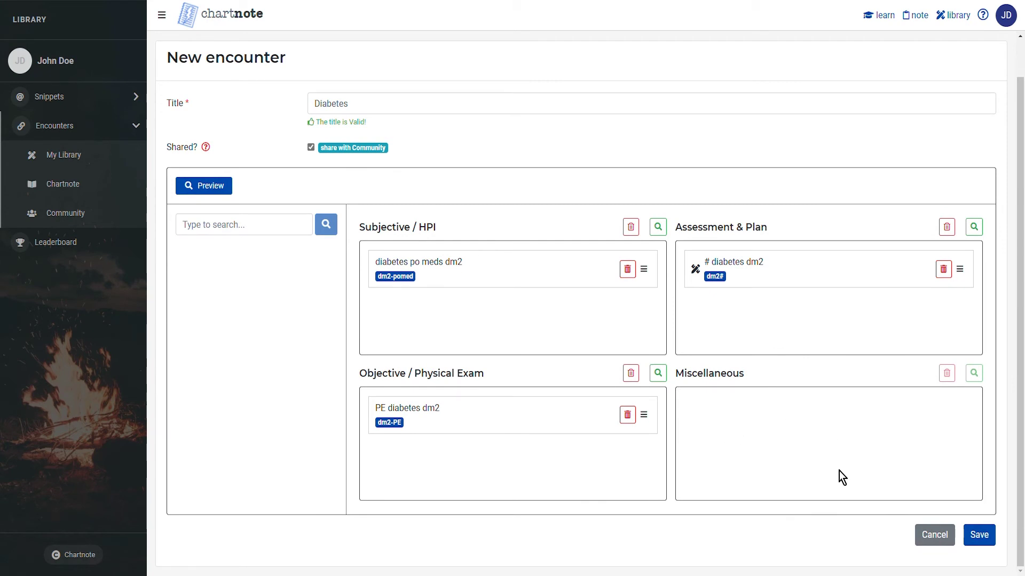
left_click(989, 537)
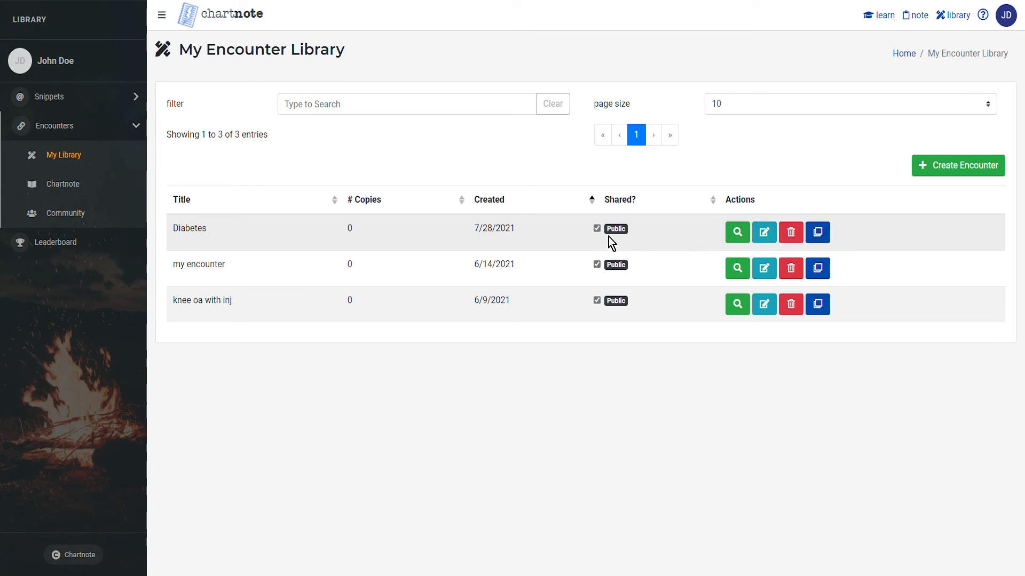
Step: Open the Encounter Community Library of shared encounters
left_click(66, 213)
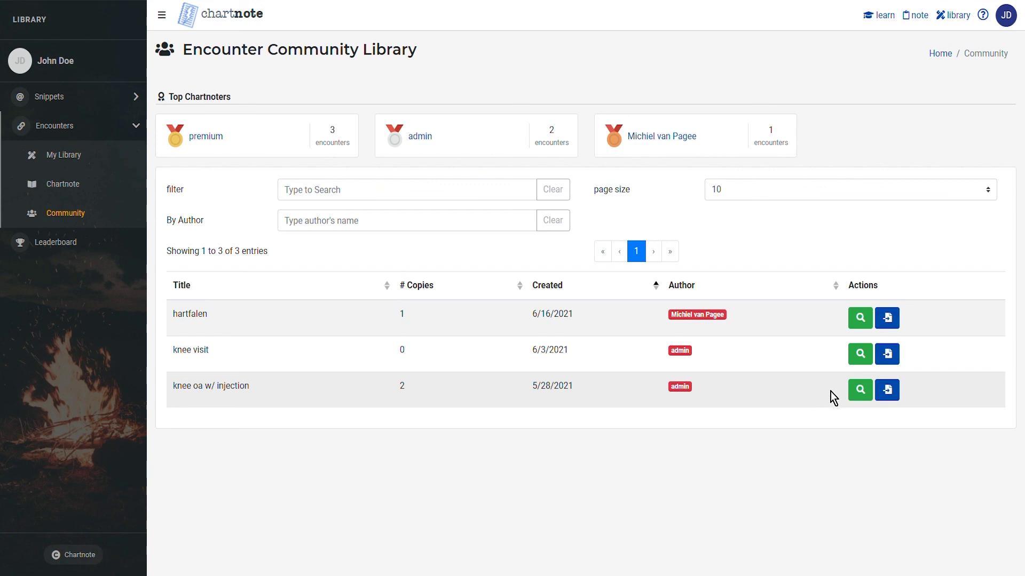
Step: Preview the community 'knee oa w/ injection' encounter and start importing it
left_click(859, 390)
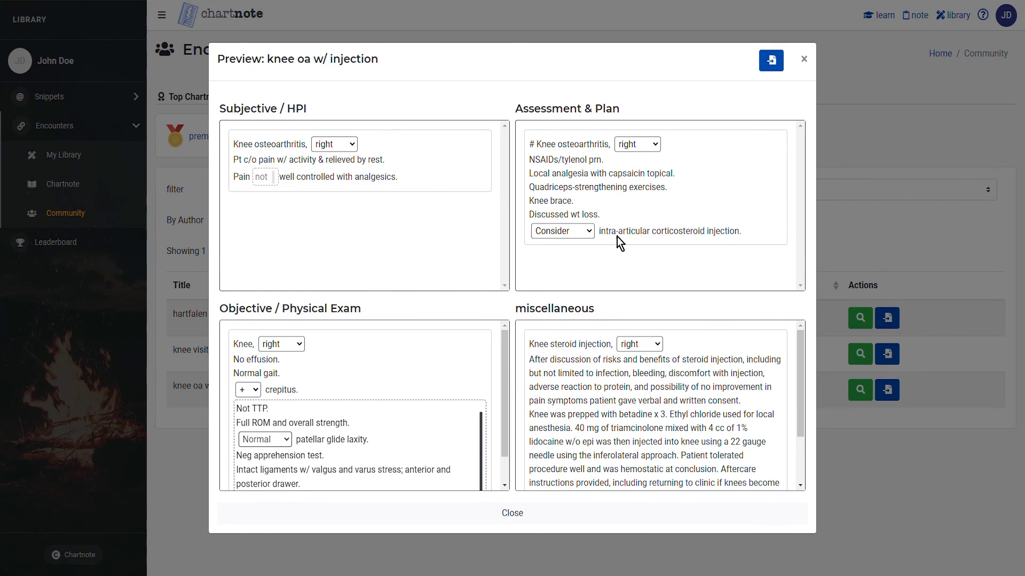
scroll(627, 354, "down", 2)
left_click(770, 63)
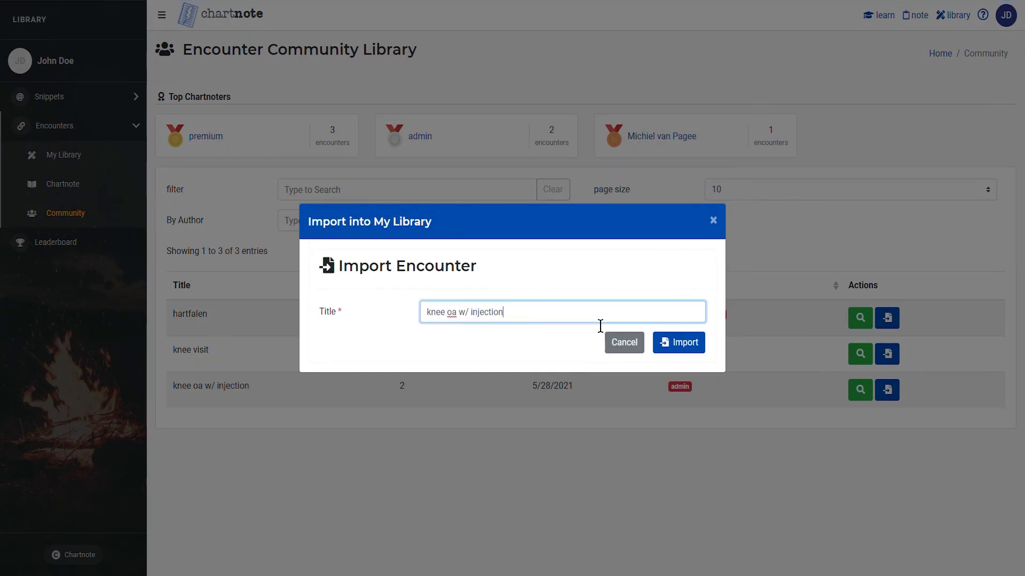
Step: Import 'knee oa w/ injection' into My Library and open it in the encounter editor
left_click(673, 350)
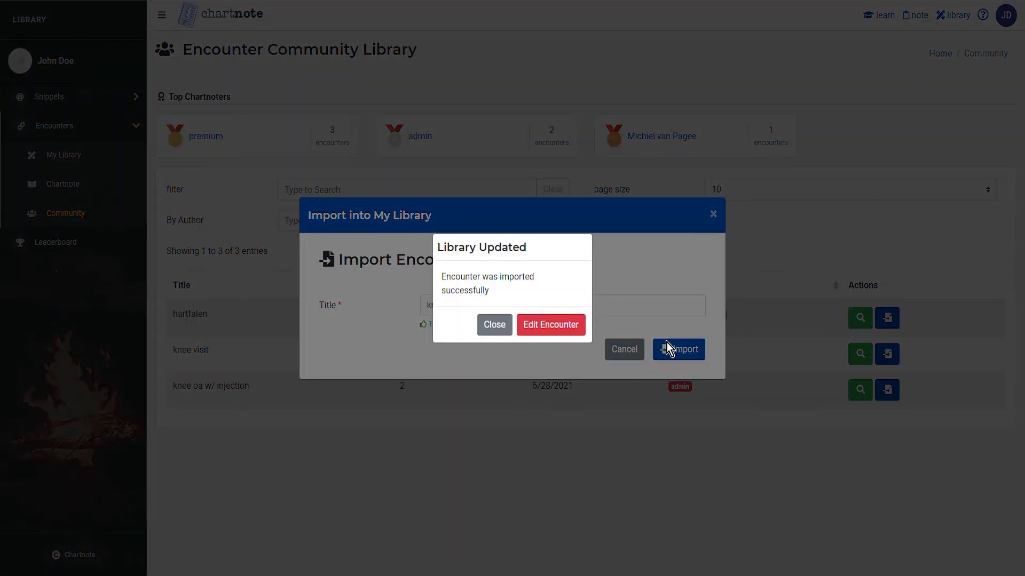
left_click(564, 328)
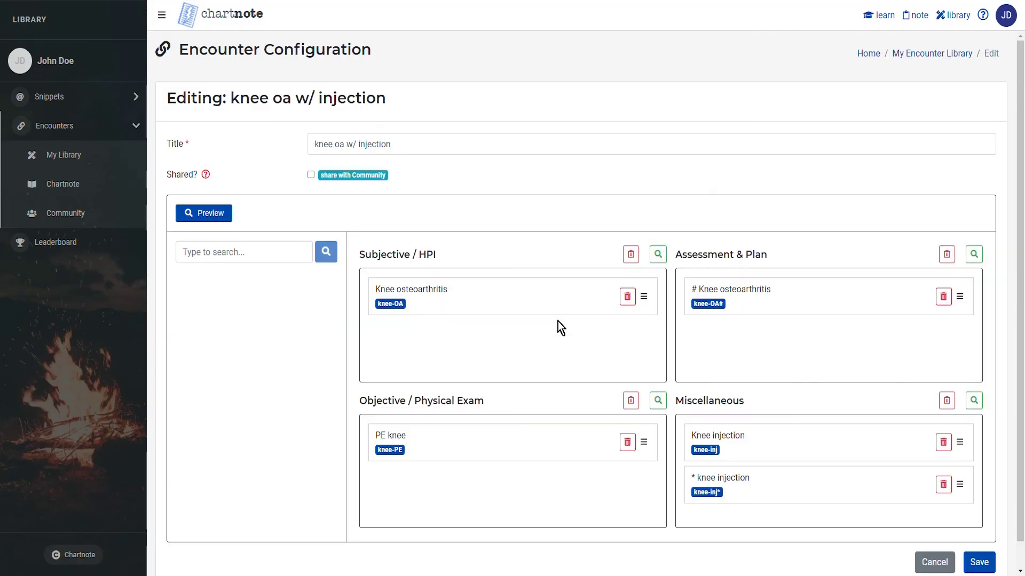